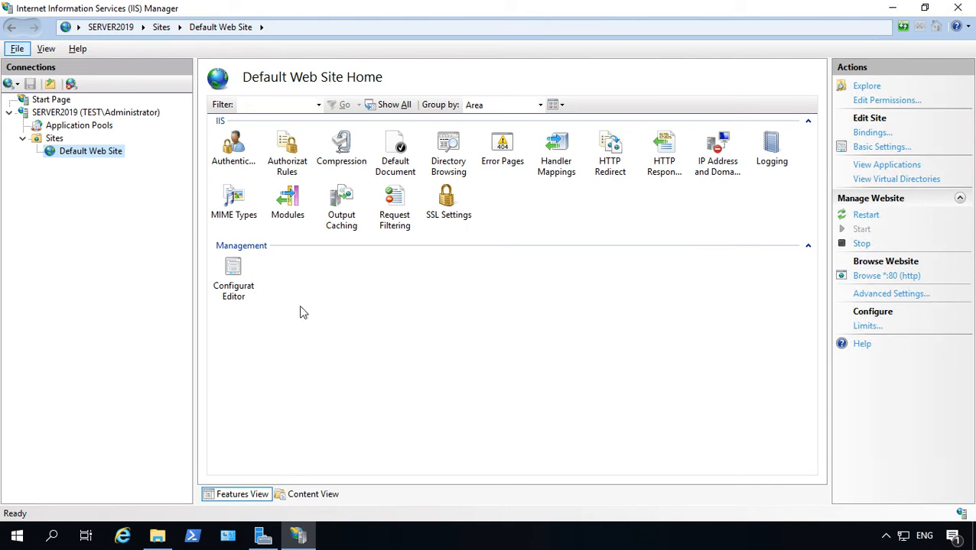
# Show the Default Web Site's Authentication settings with Anonymous Authentication selected.
pyautogui.doubleClick(233, 149)
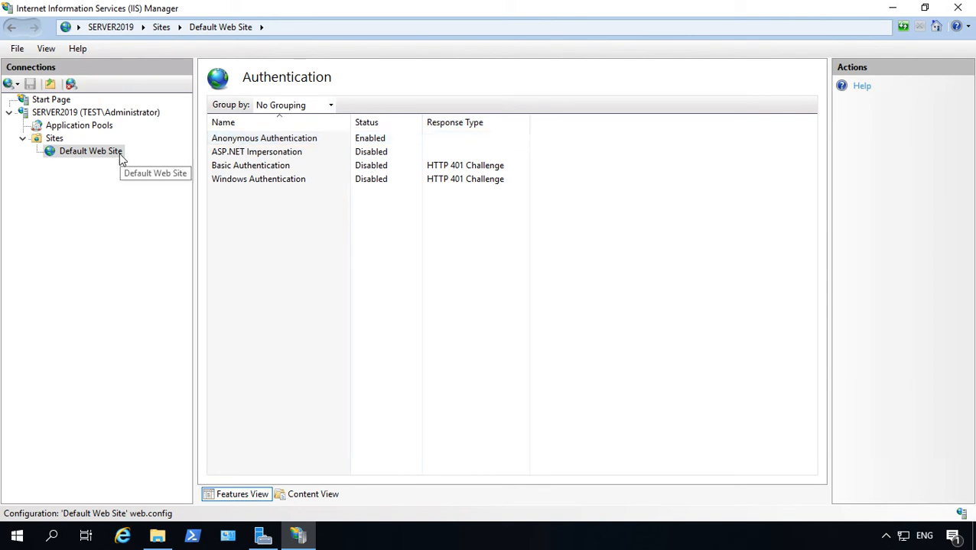
pyautogui.click(269, 140)
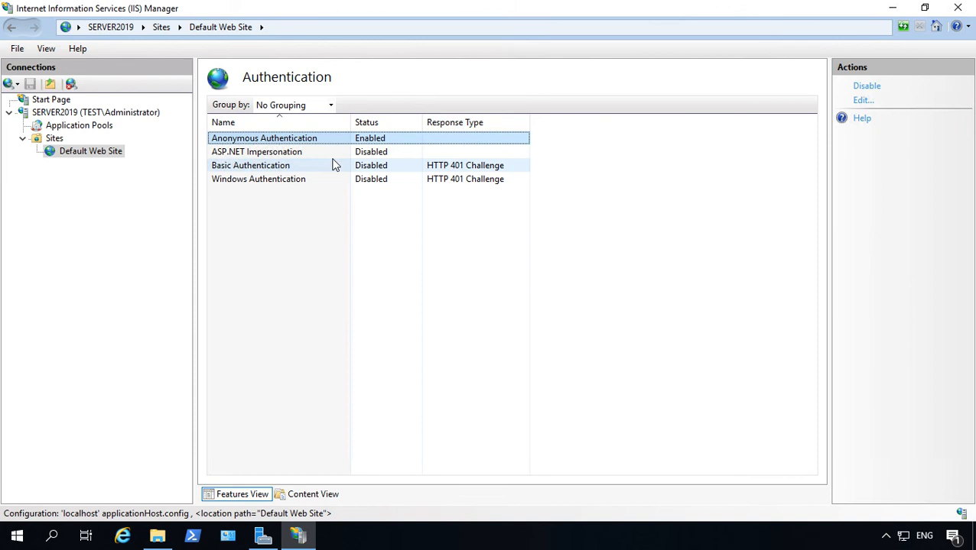
pyautogui.click(123, 536)
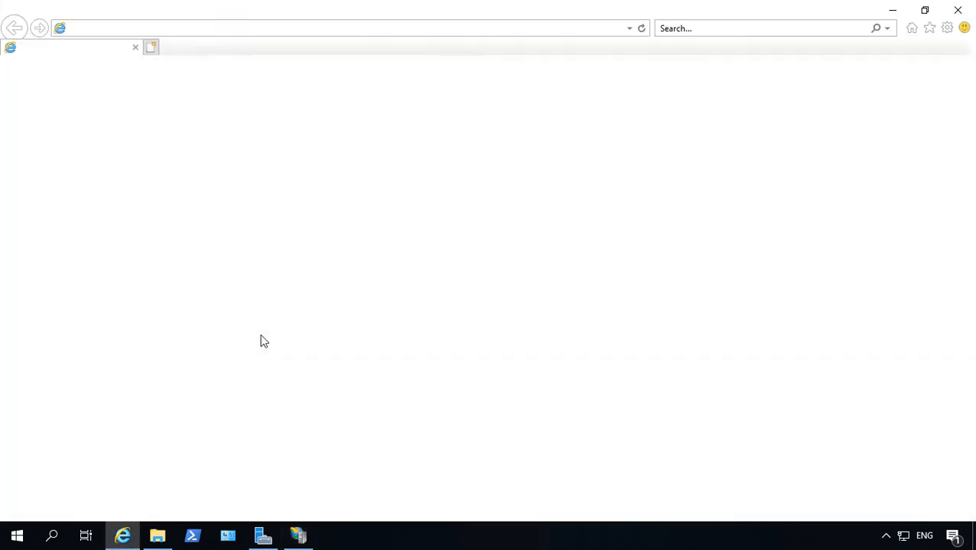
pyautogui.click(260, 28)
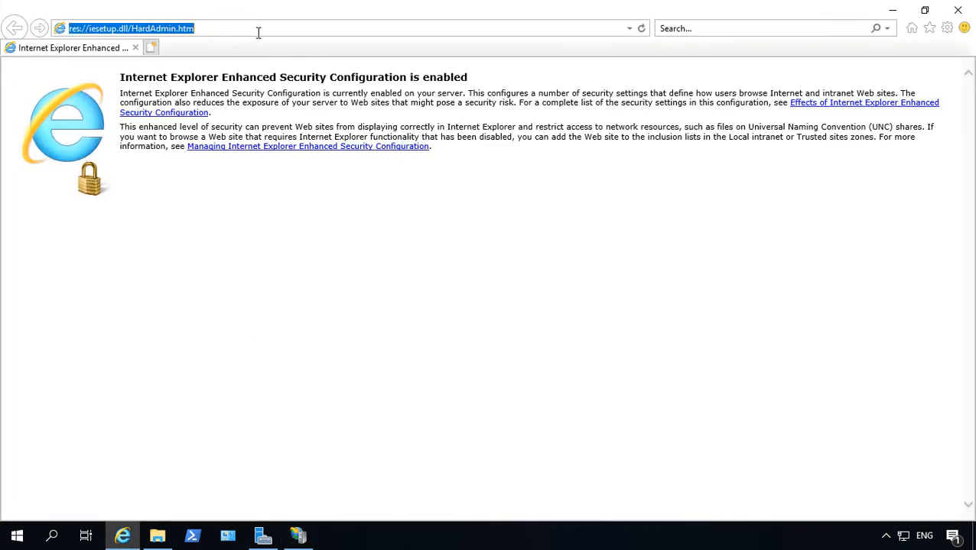
pyautogui.write('http://')
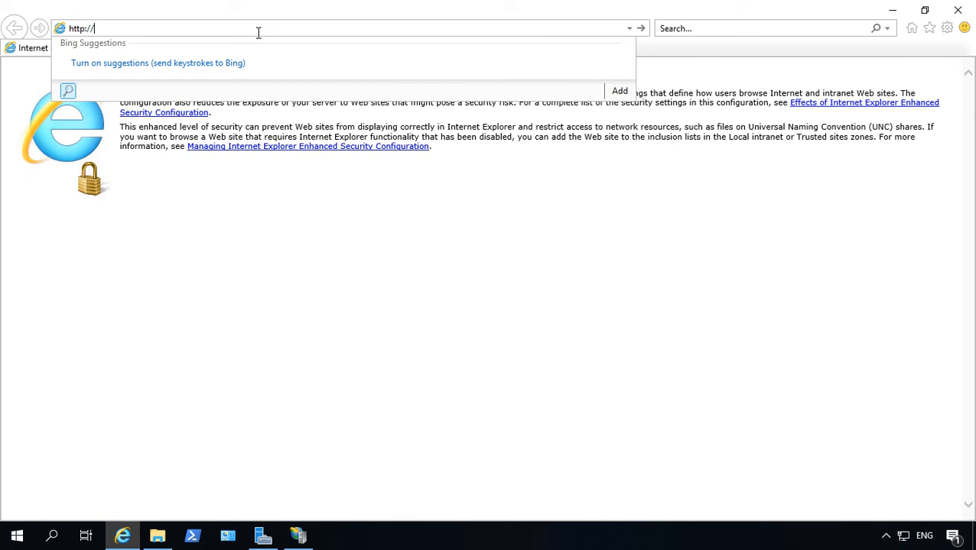
pyautogui.write('192.168.15')
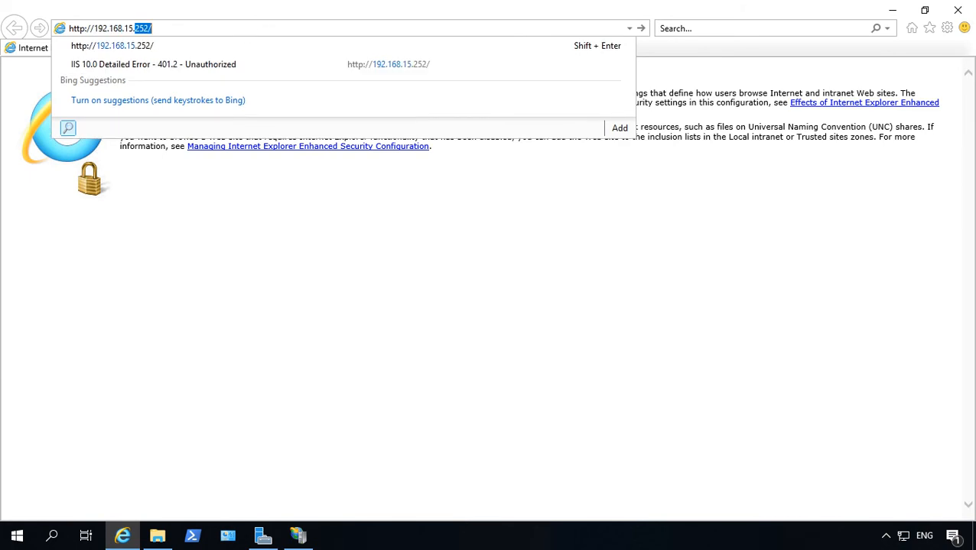
pyautogui.write('.252')
pyautogui.press('Return')
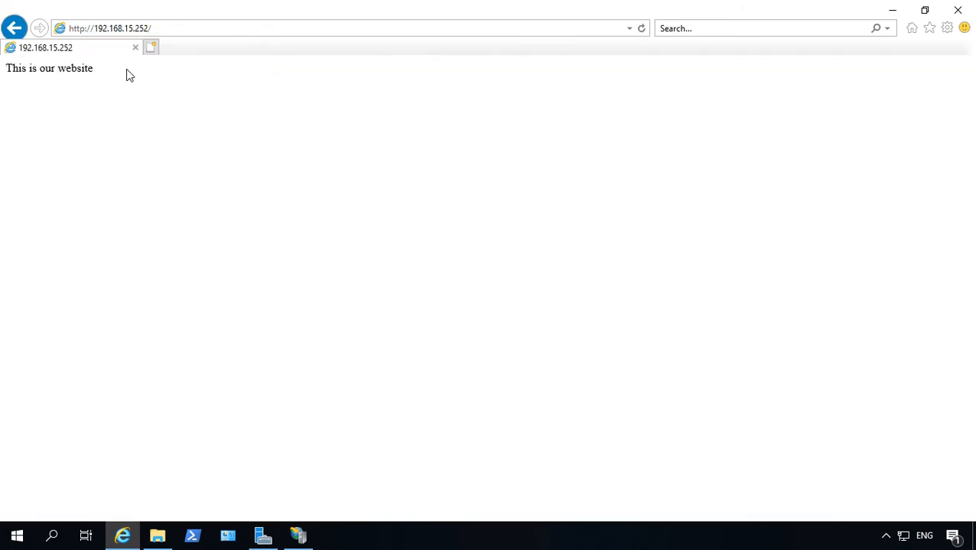
# Check the page text 'This is our website' and close the browser.
pyautogui.moveTo(107, 76); pyautogui.dragTo(6, 82)
pyautogui.click(111, 92)
pyautogui.click(960, 11)
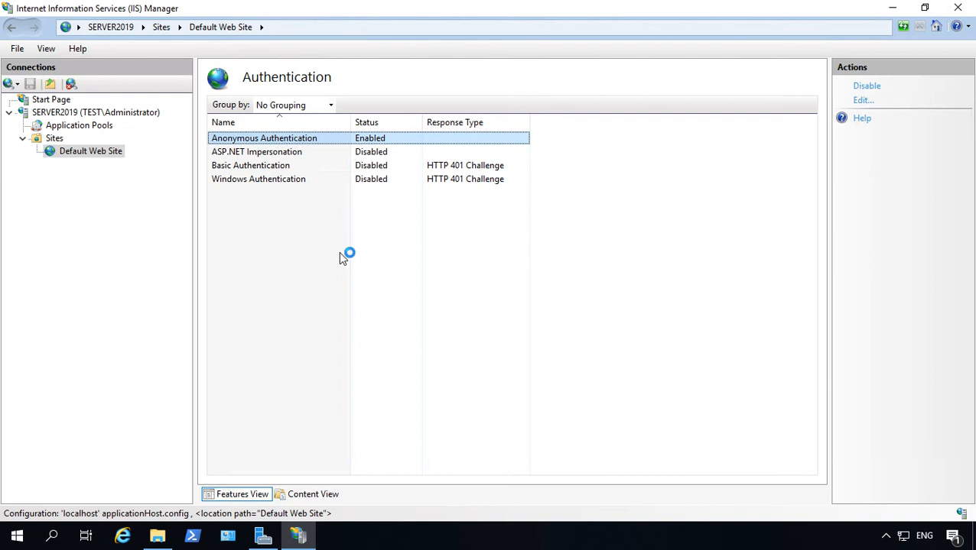
# Disable Anonymous Authentication for the Default Web Site.
pyautogui.click(297, 138)
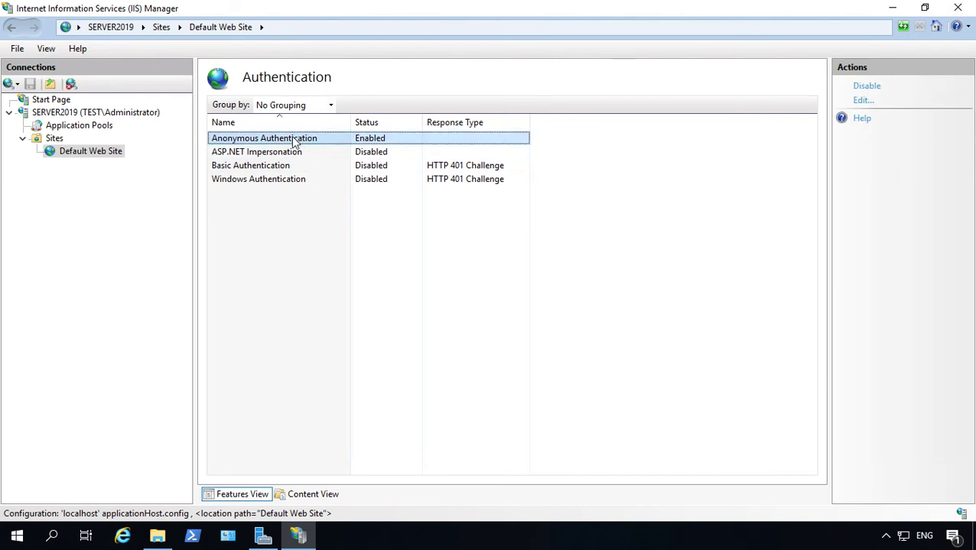
pyautogui.click(866, 86)
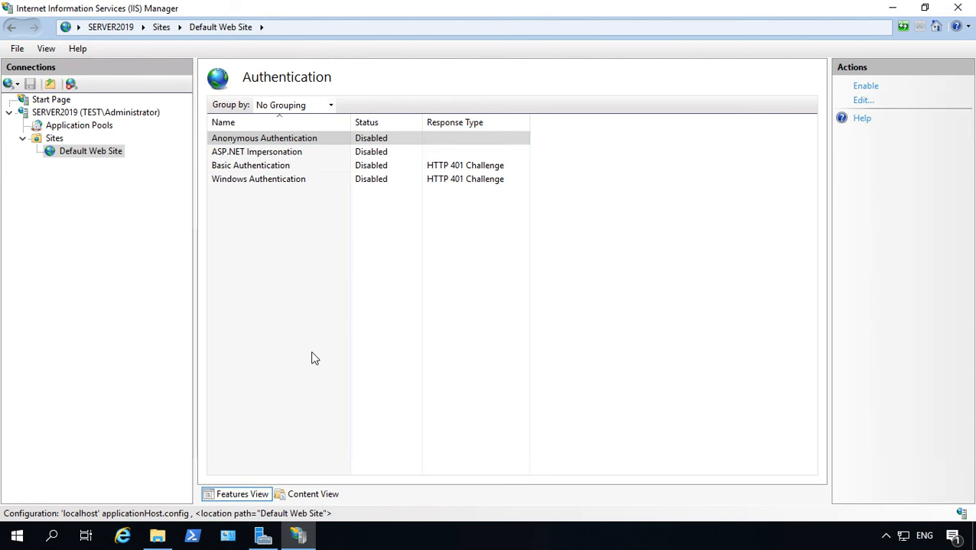
# Enable Windows Authentication for the Default Web Site after reviewing Basic Authentication.
pyautogui.click(264, 178)
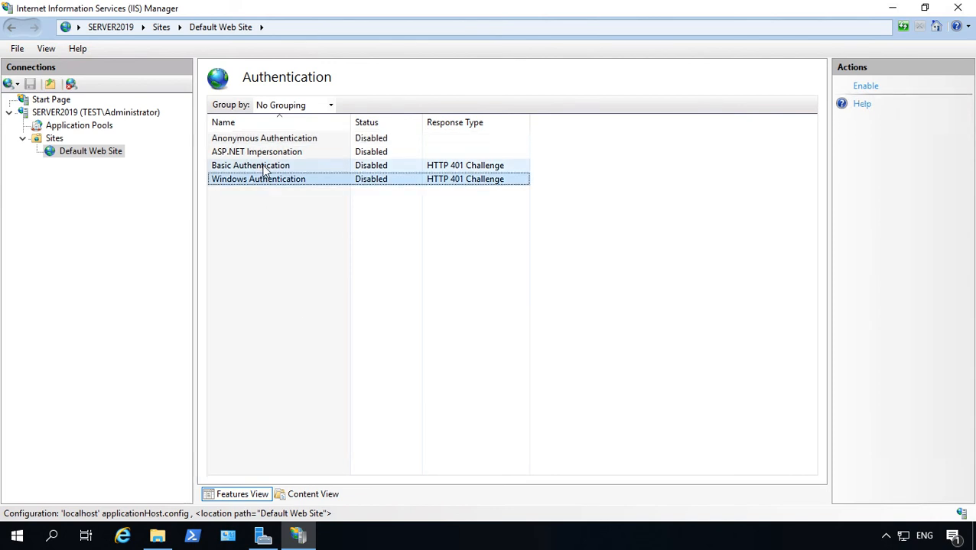
pyautogui.click(264, 166)
pyautogui.click(268, 182)
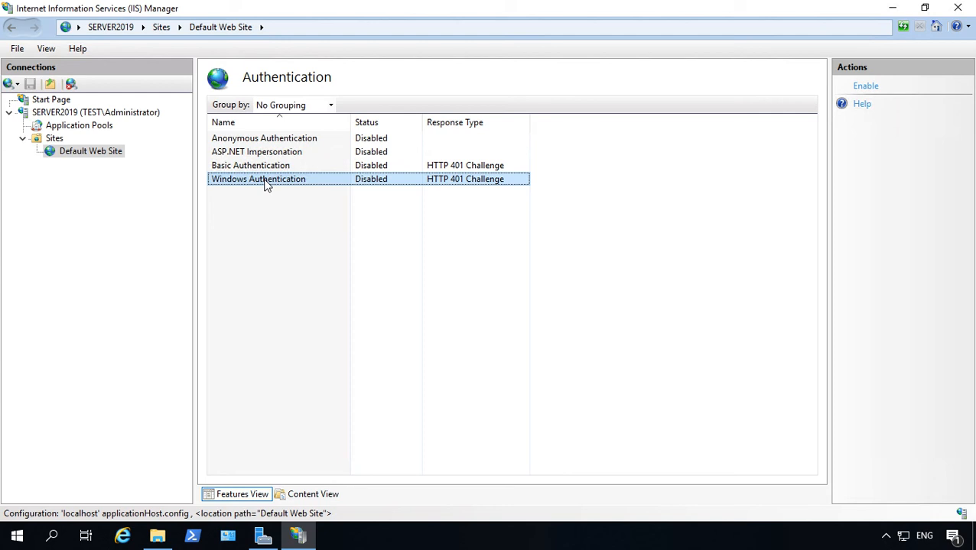
pyautogui.click(277, 166)
pyautogui.click(279, 179)
pyautogui.click(867, 87)
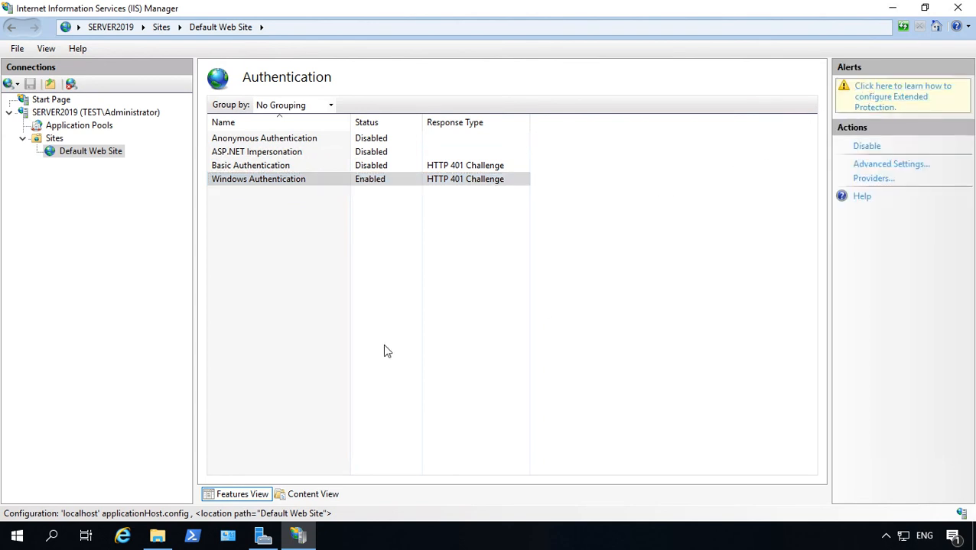
pyautogui.click(313, 180)
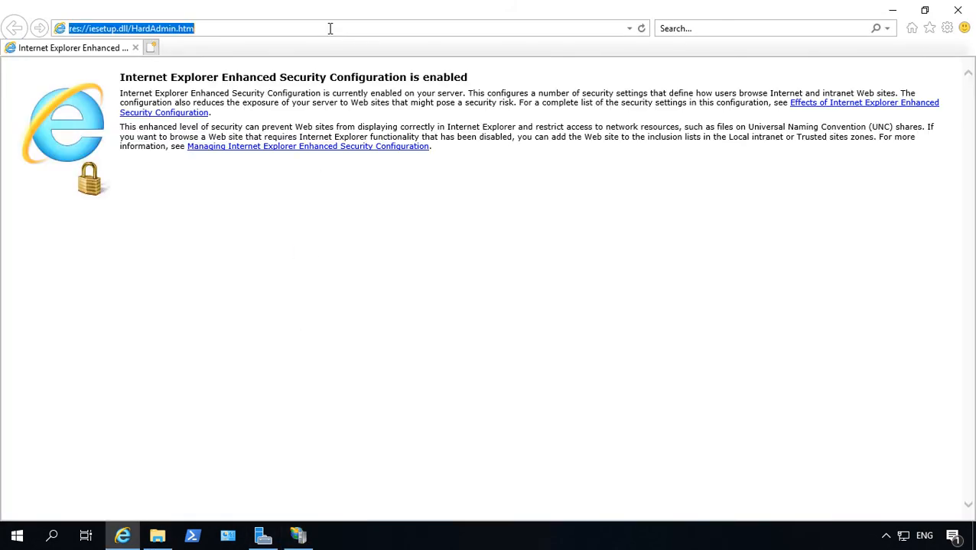
pyautogui.write('http://1')
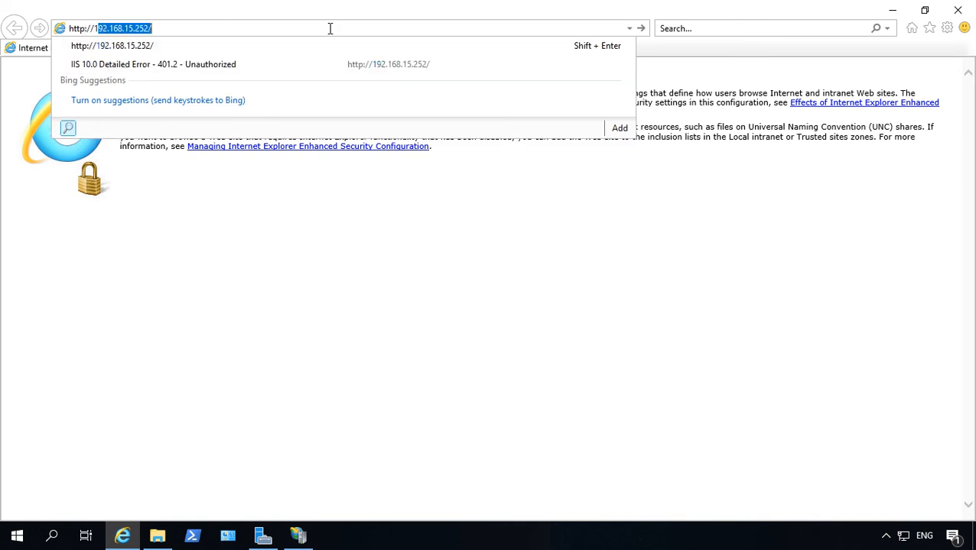
pyautogui.write('92.168.15.')
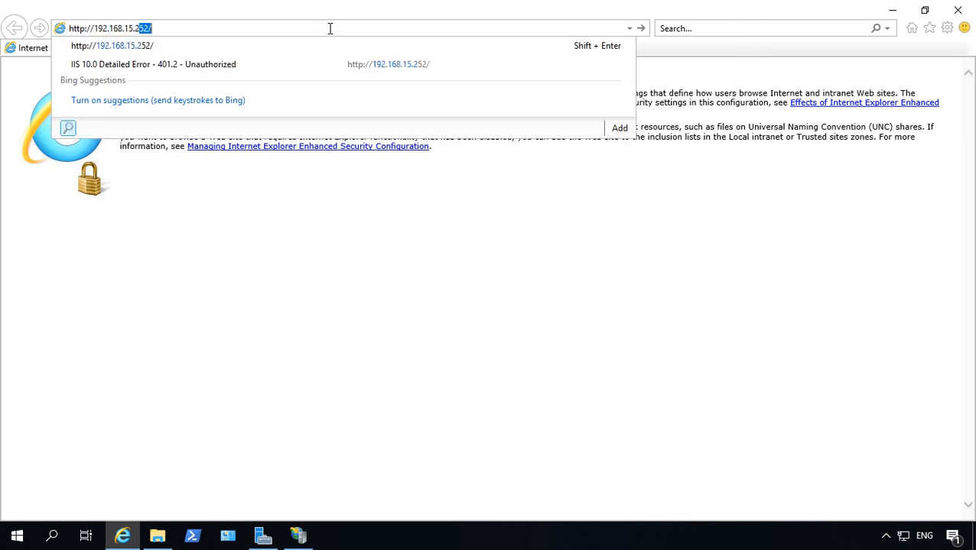
pyautogui.write('252')
# Load the site and sign in through the Windows Security prompt with the domain administrator credentials.
pyautogui.press('Return')
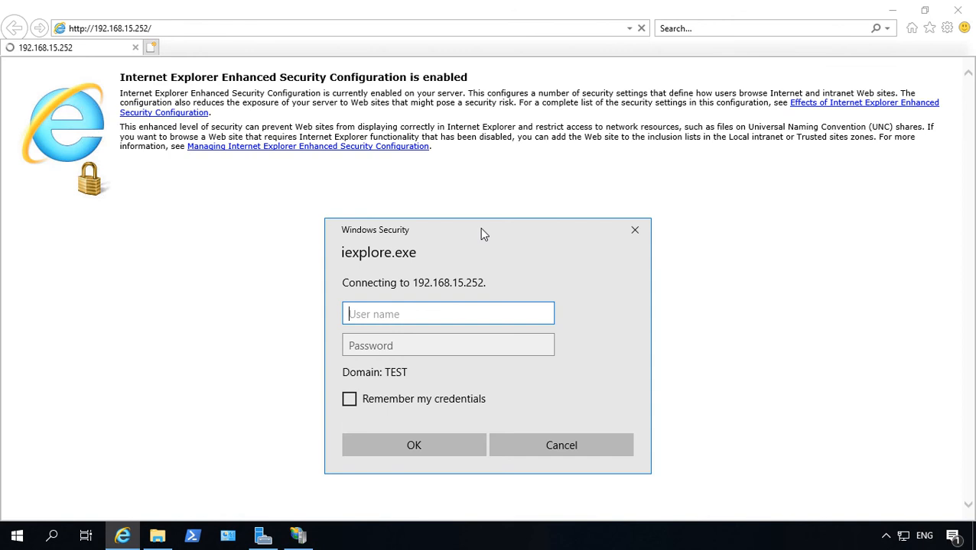
pyautogui.moveTo(479, 227); pyautogui.dragTo(483, 101)
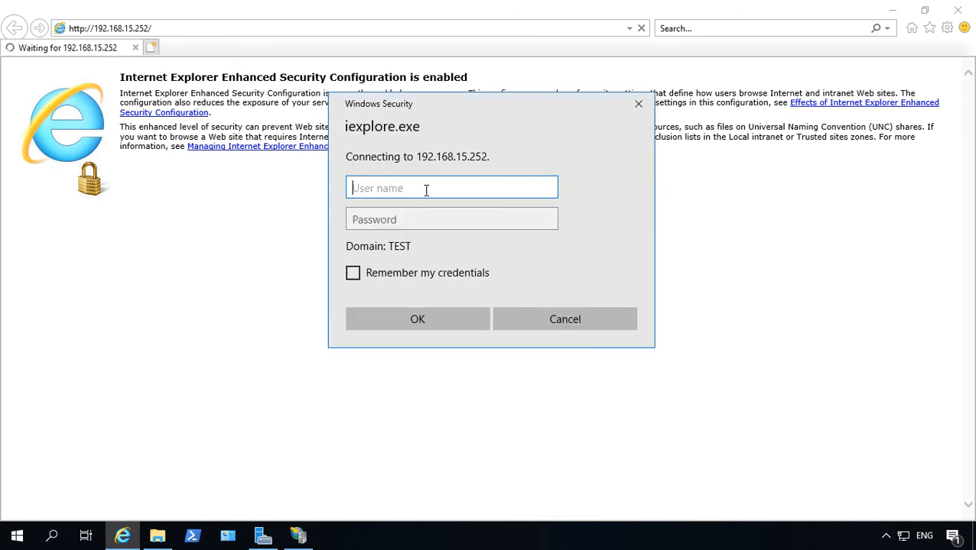
pyautogui.write('widget')
pyautogui.write('\\adminis')
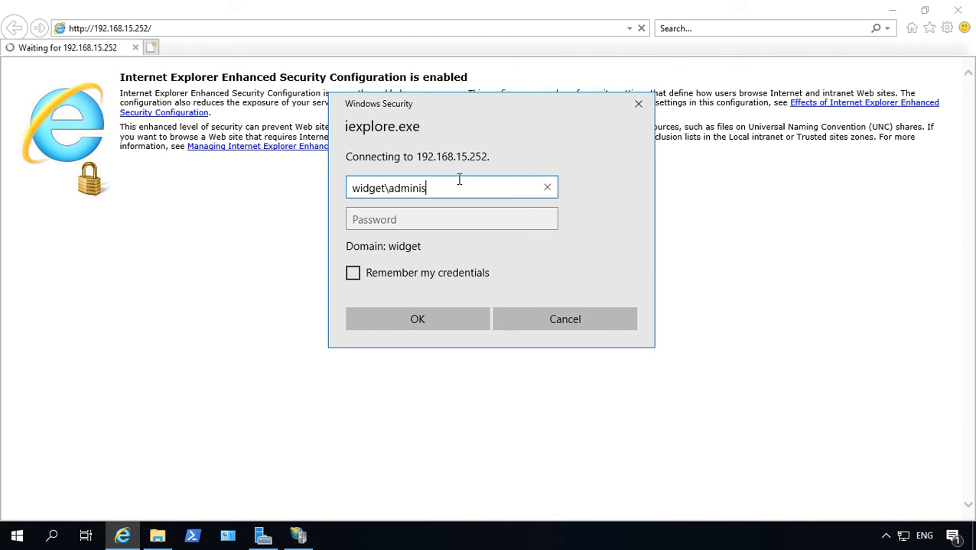
pyautogui.write('trator')
pyautogui.press('Tab')
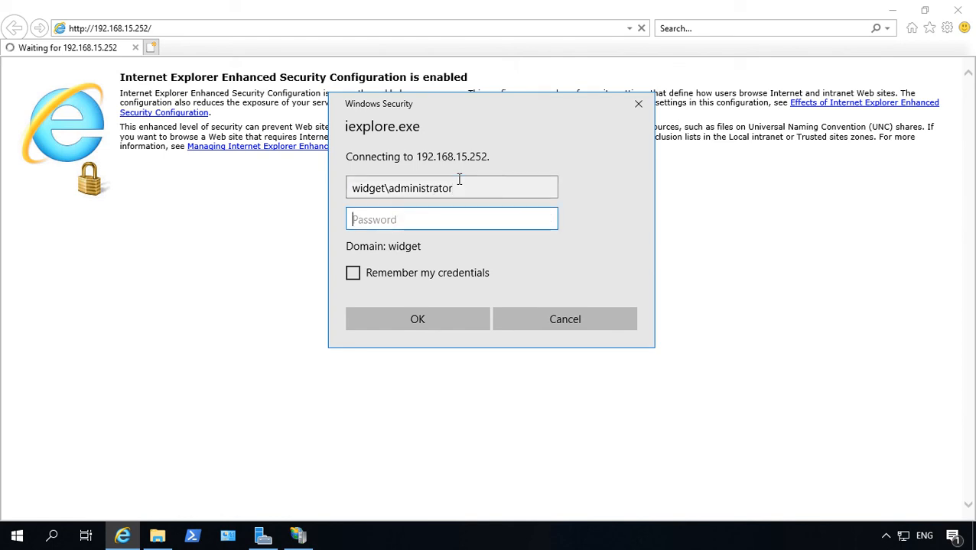
pyautogui.write('••••')
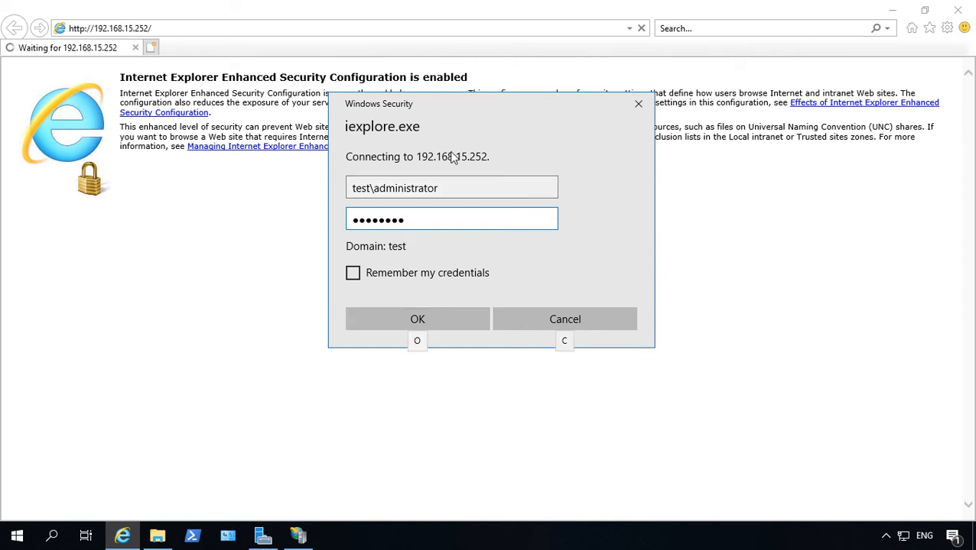
pyautogui.click(423, 316)
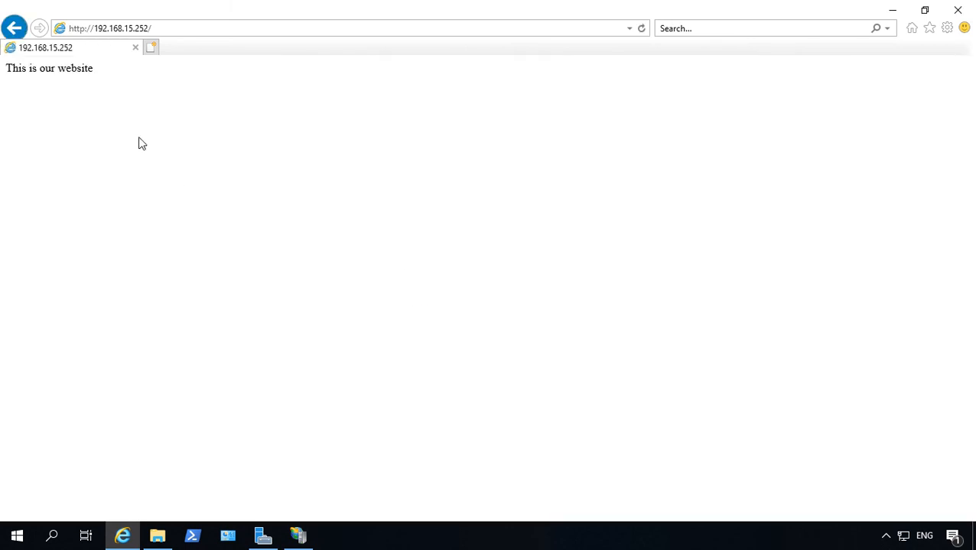
# Confirm 'This is our website' loaded at 192.168.15.252 and close the browser.
pyautogui.moveTo(95, 69); pyautogui.dragTo(6, 76)
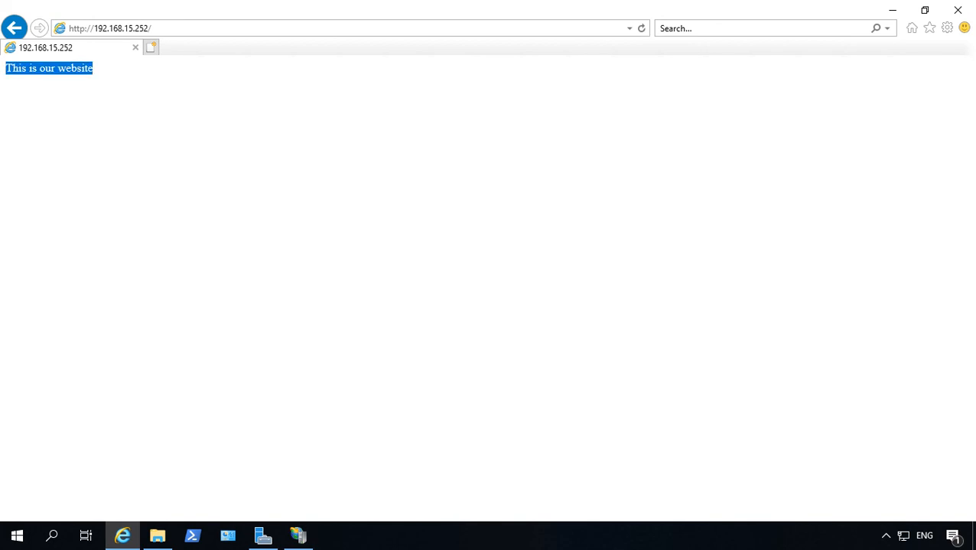
pyautogui.click(124, 119)
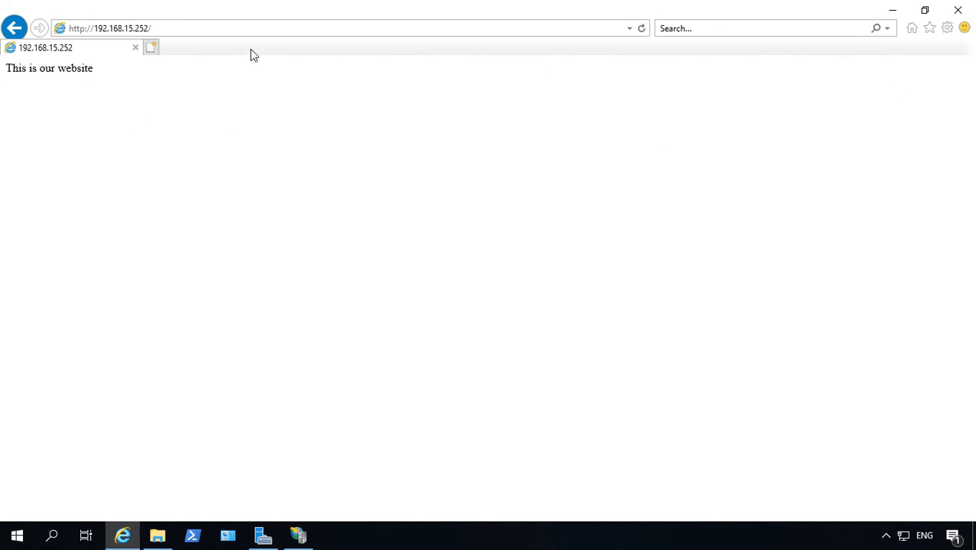
pyautogui.click(184, 30)
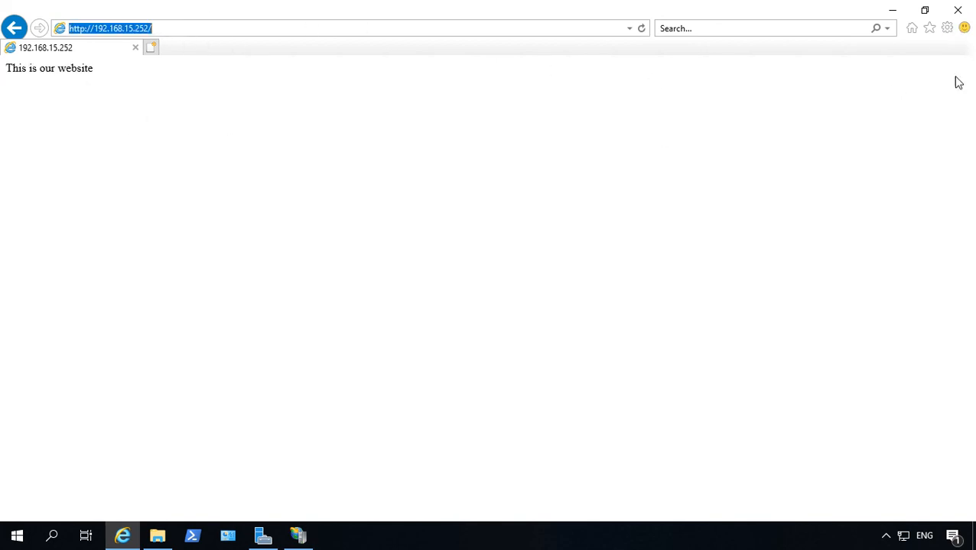
pyautogui.click(957, 9)
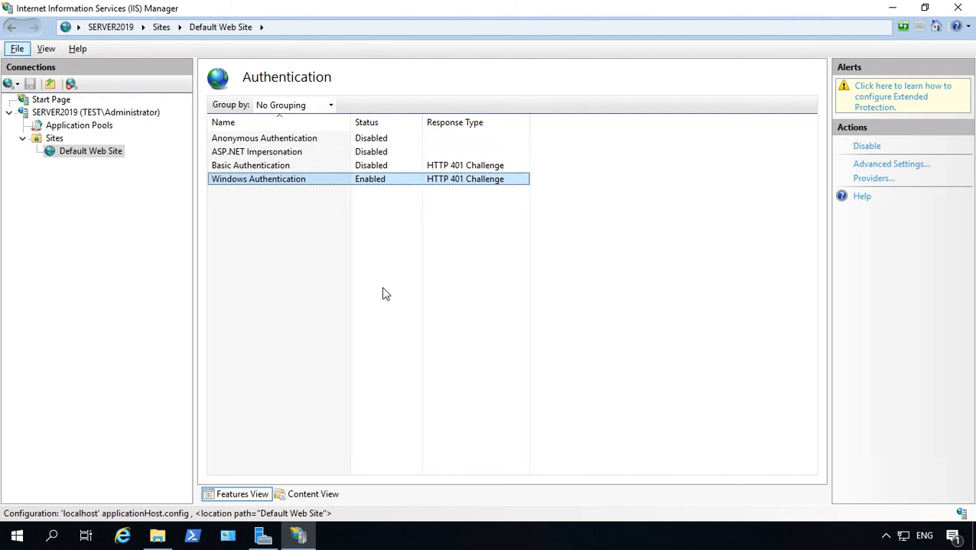
# Bring up the context menu for Default Web Site in the Connections tree.
pyautogui.click(385, 294)
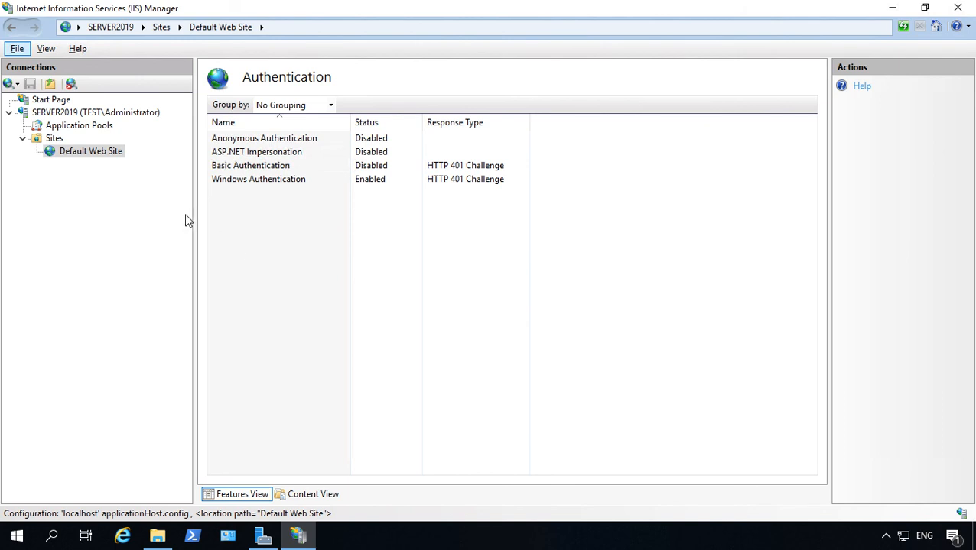
pyautogui.click(93, 153)
pyautogui.rightClick(92, 153)
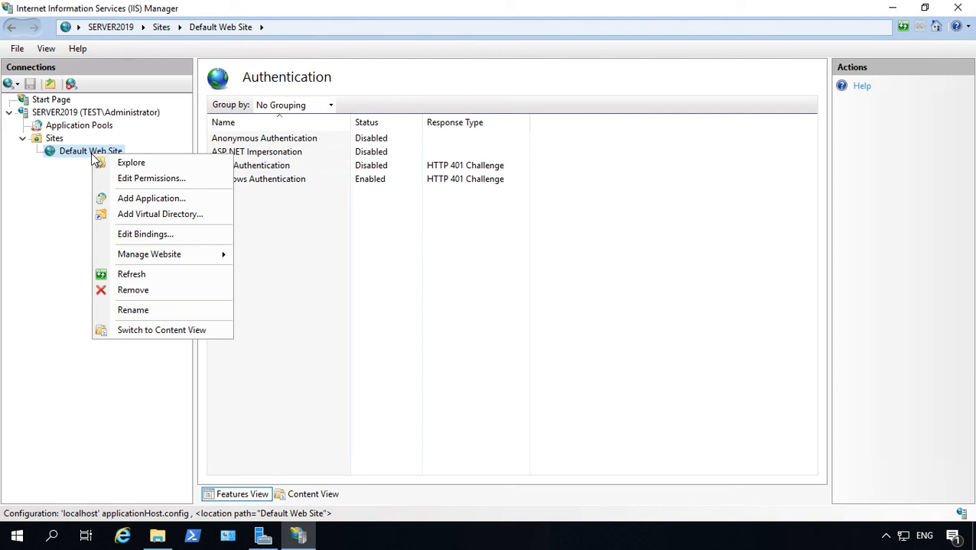
# Reach the wwwroot Security permissions editor, briefly starting and cancelling adding a user or group.
pyautogui.click(151, 178)
pyautogui.moveTo(312, 189); pyautogui.dragTo(540, 66)
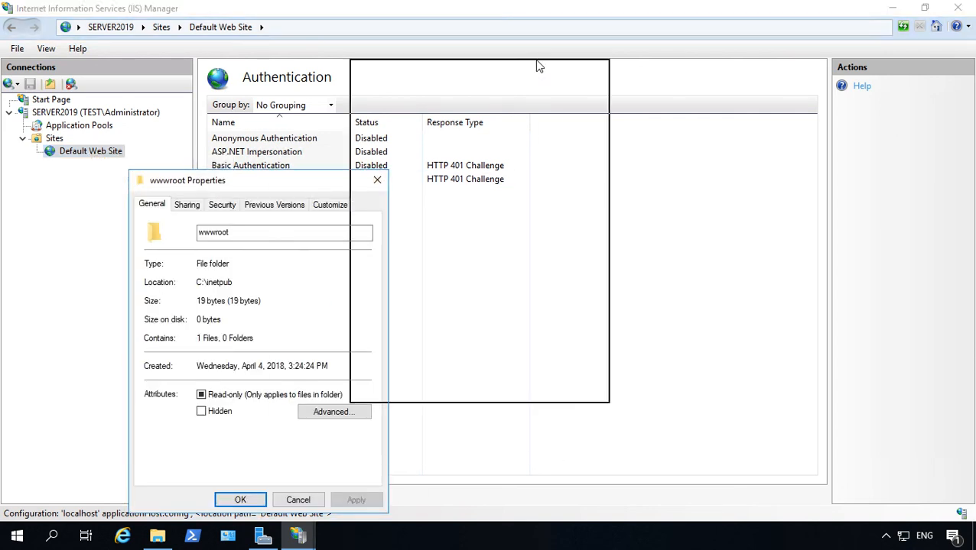
pyautogui.click(450, 81)
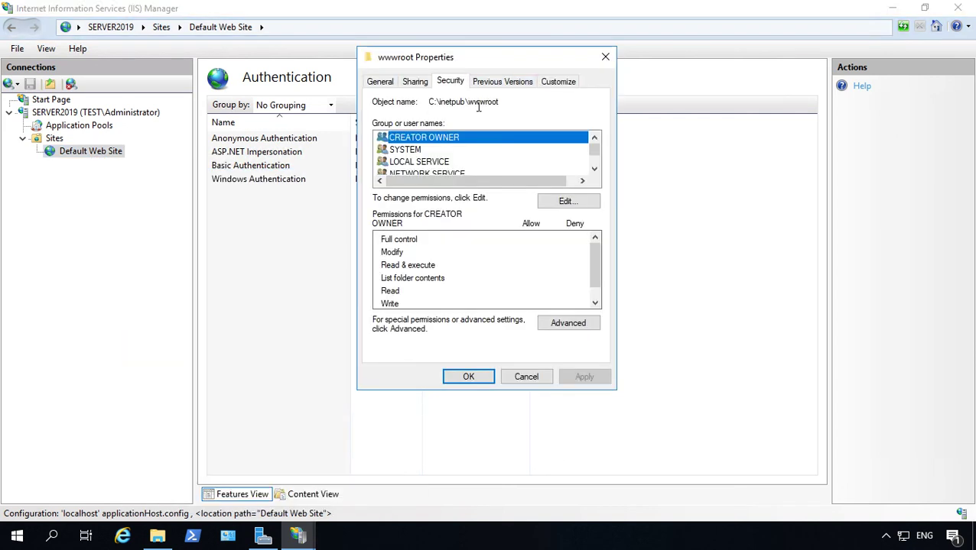
pyautogui.click(568, 201)
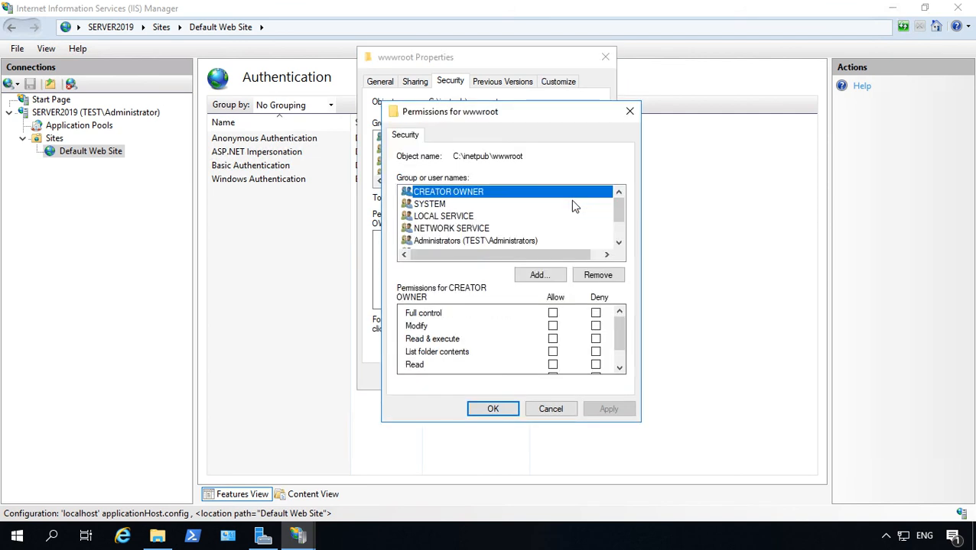
pyautogui.click(540, 275)
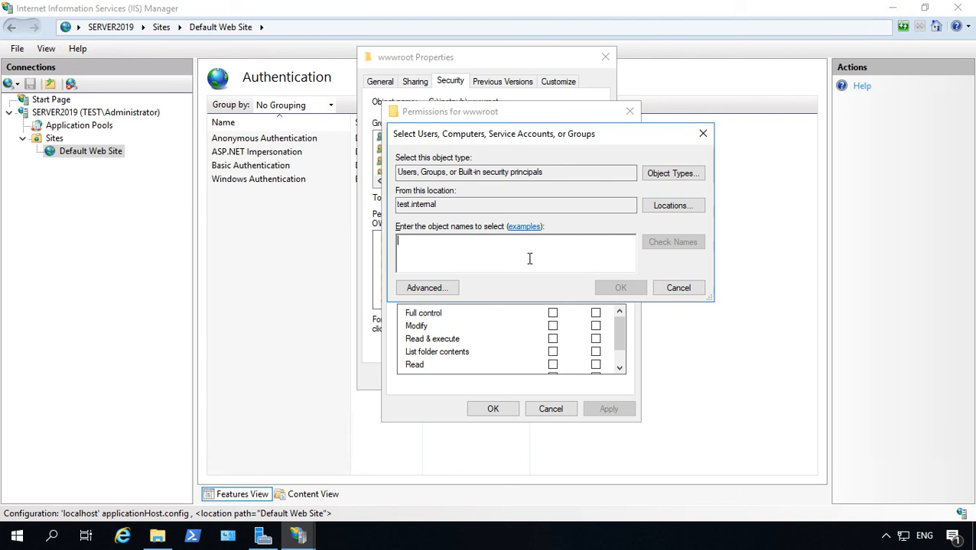
pyautogui.click(675, 292)
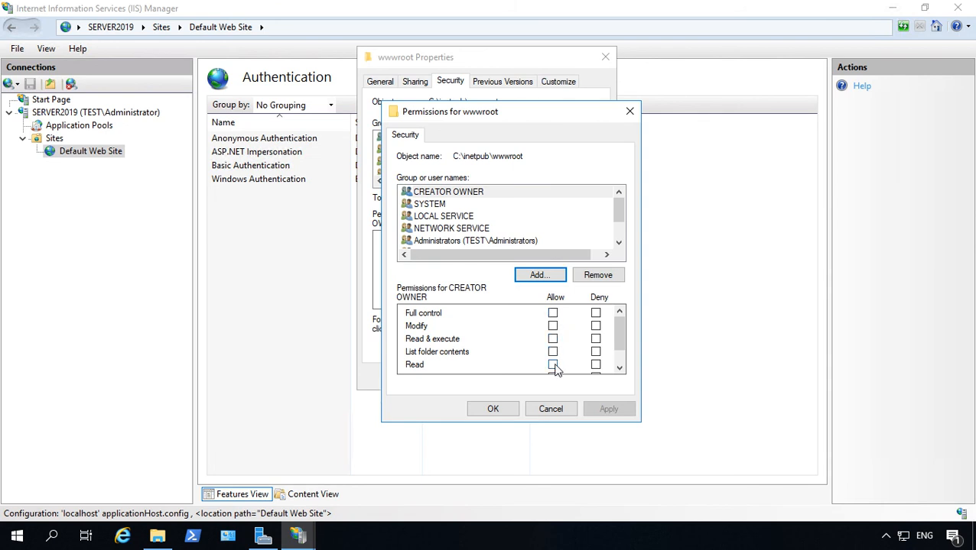
pyautogui.moveTo(619, 214); pyautogui.dragTo(621, 237)
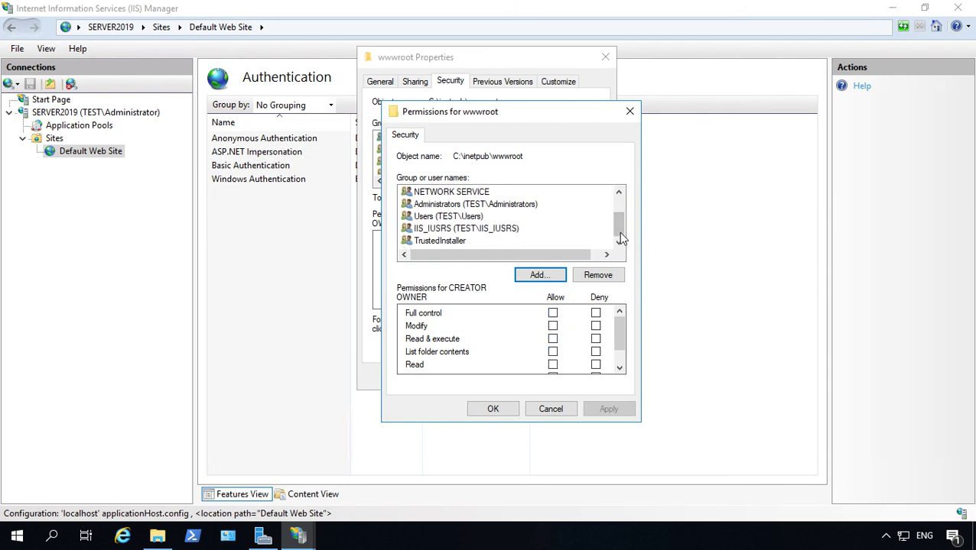
# Review IIS_IUSRS having Read & execute, List folder contents and Read, then return to Default Web Site Home.
pyautogui.click(489, 229)
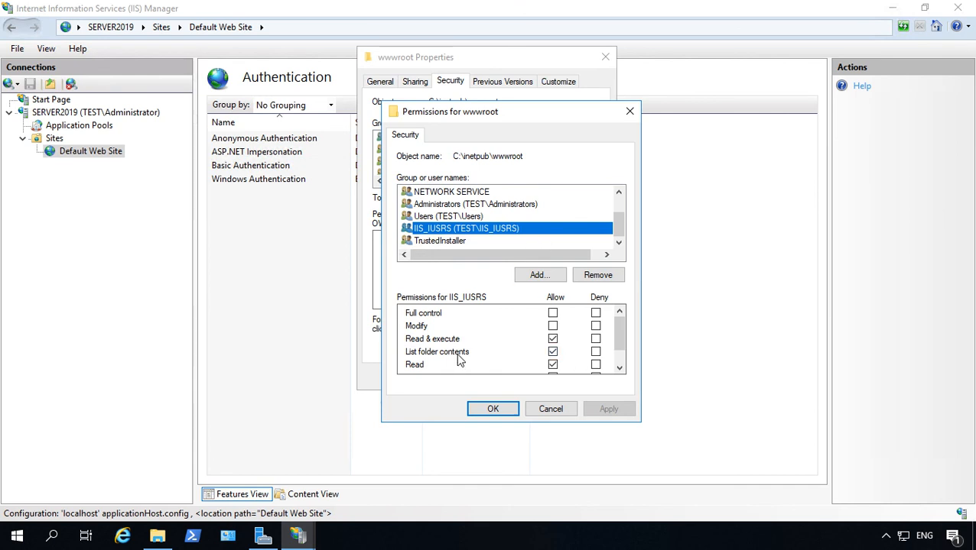
pyautogui.click(619, 368)
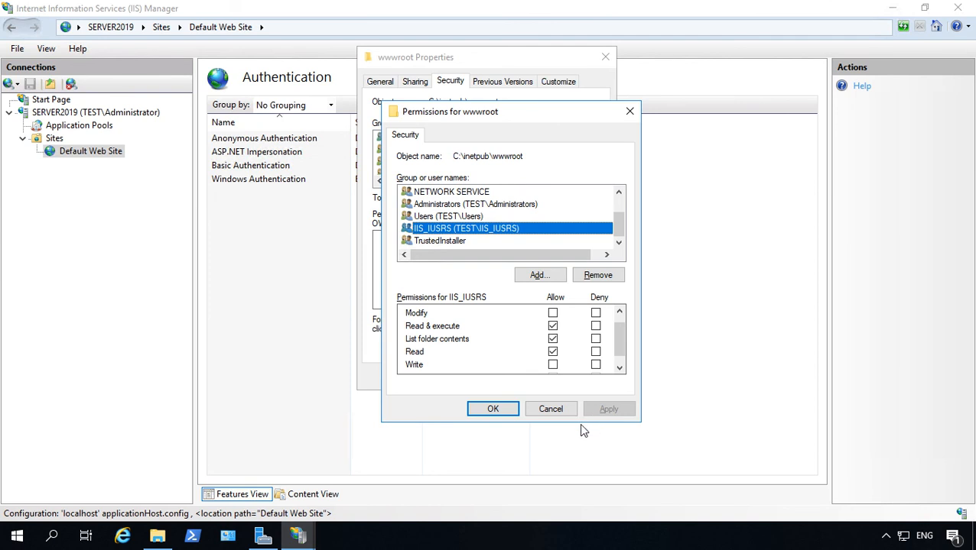
pyautogui.click(492, 409)
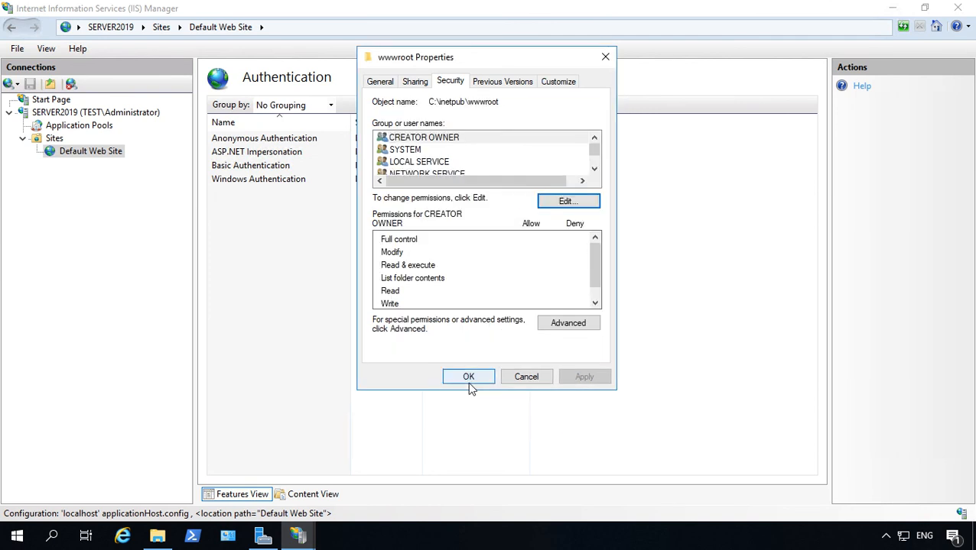
pyautogui.click(468, 376)
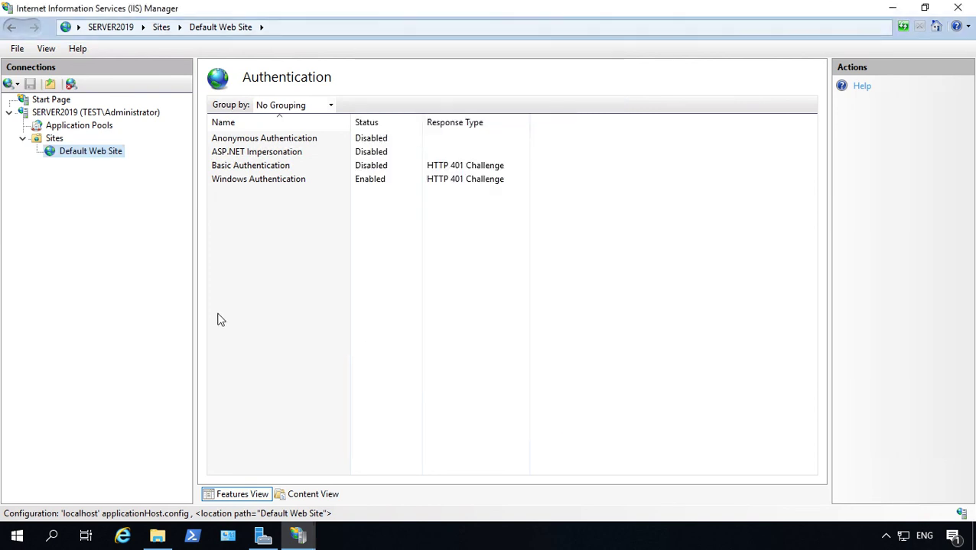
pyautogui.click(89, 153)
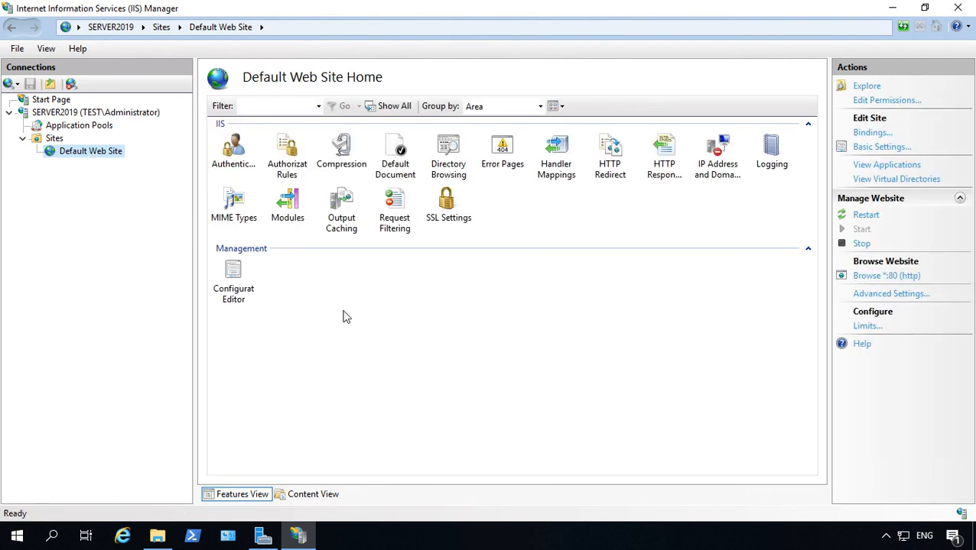